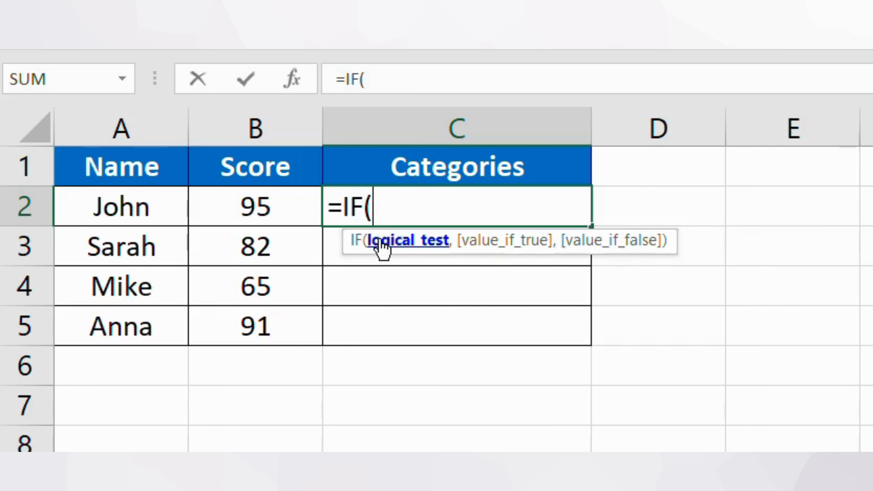
- Give the IF formula in C2 the test B2>=90 and "Excellent" as its value if true
left_click(272, 208)
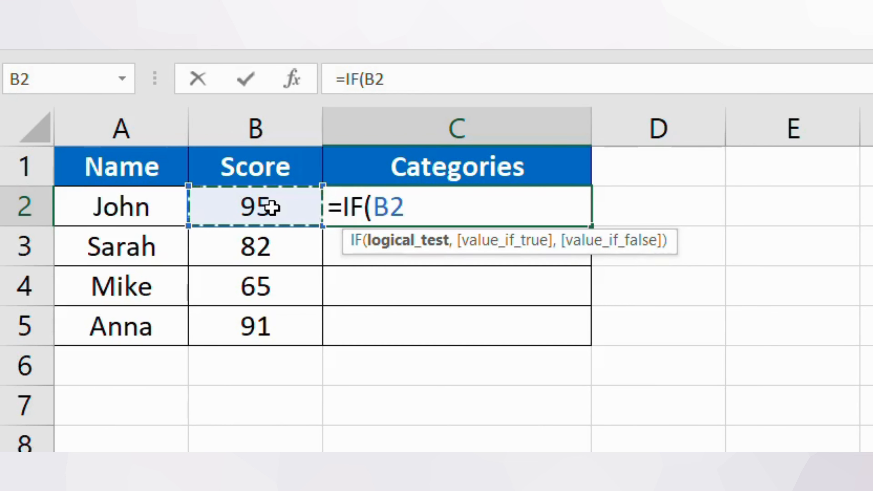
type(">=")
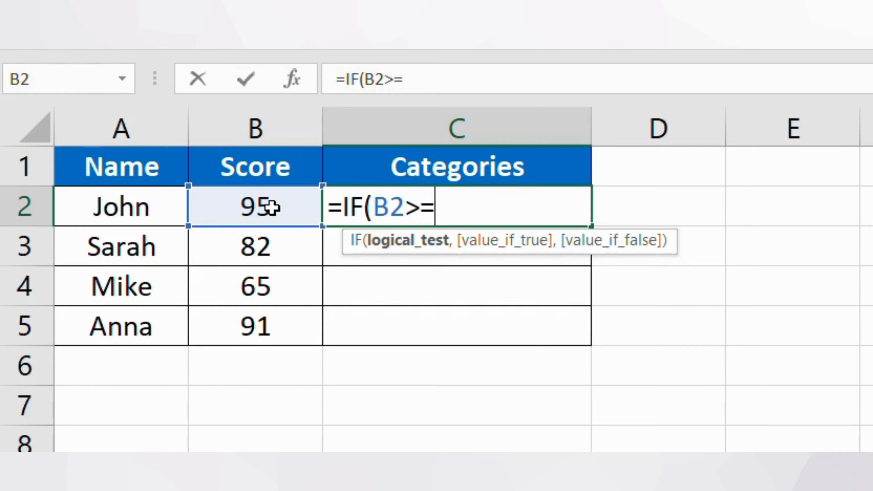
type("90")
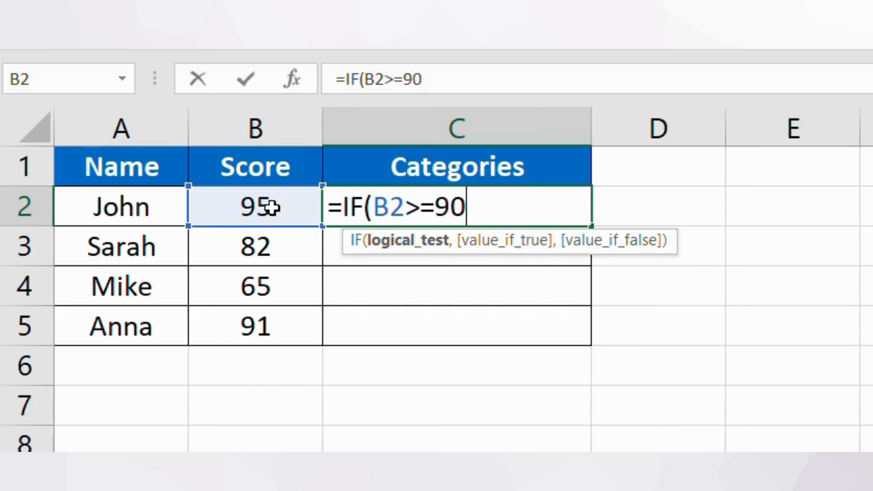
type(",")
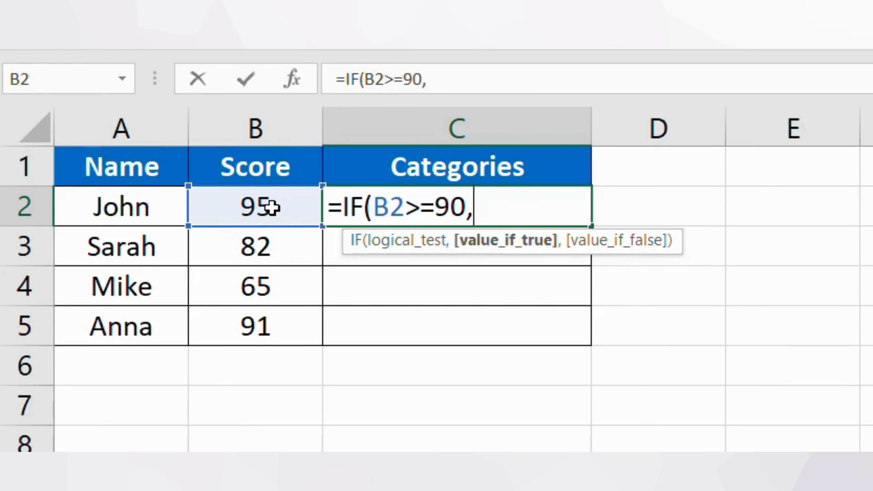
type("\"Exce")
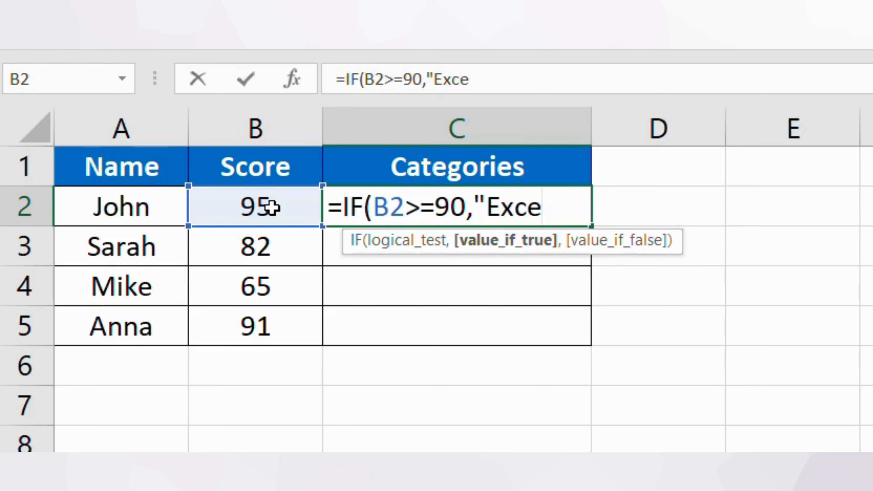
type("llent")
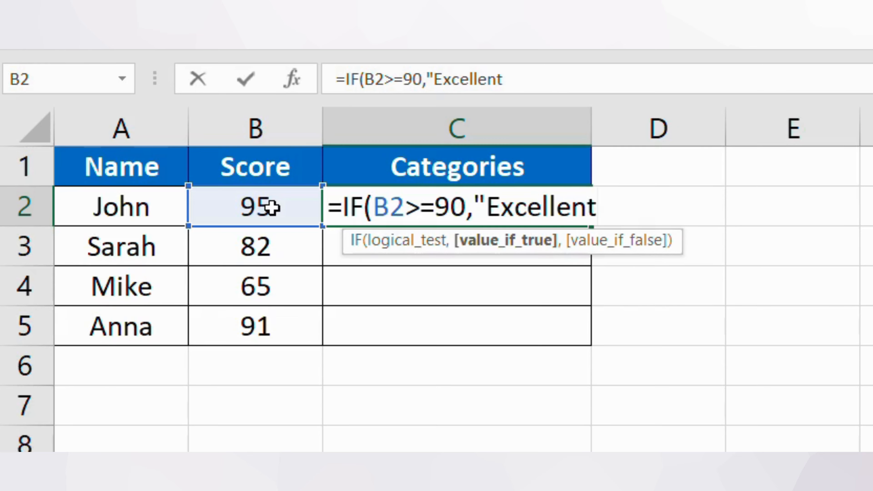
type("\",")
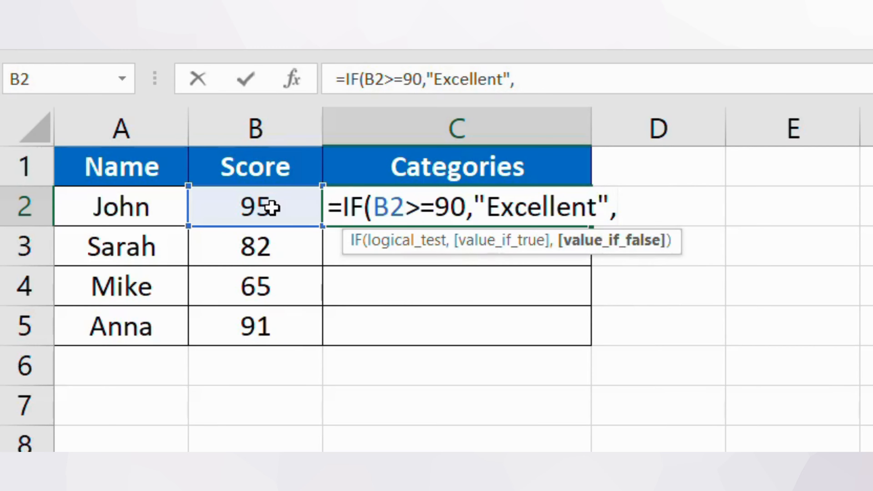
- Nest a second IF as the false argument in C2, testing B2>=70 and returning "Pass" if true
type("if")
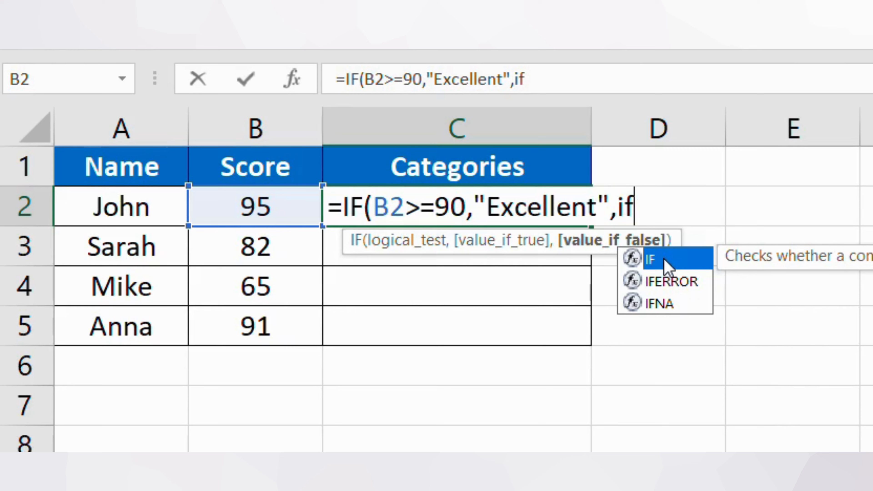
double_click(664, 261)
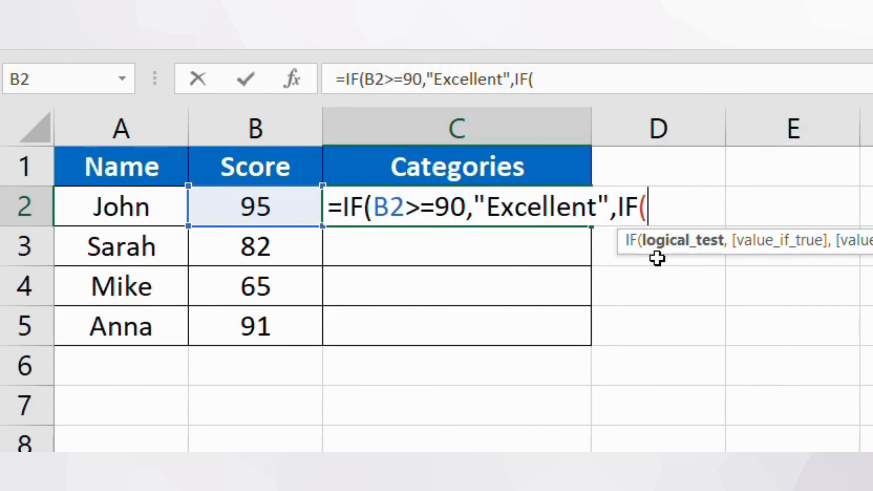
left_click(256, 215)
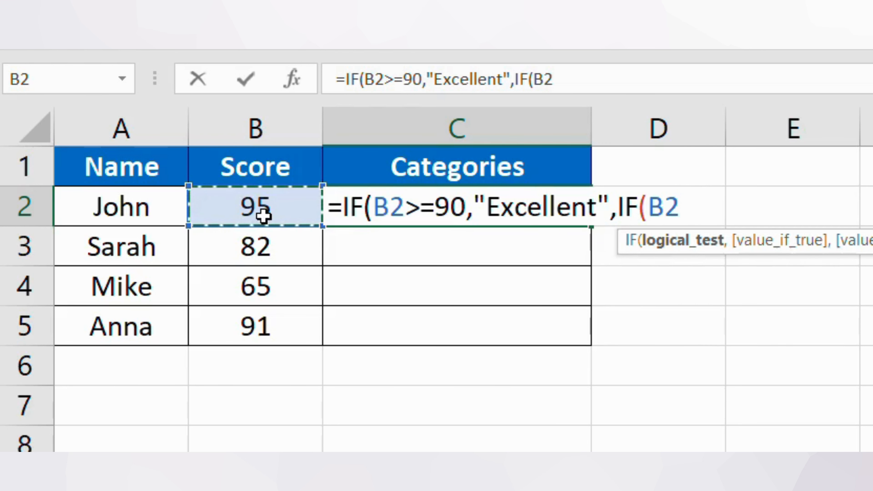
type(">=70")
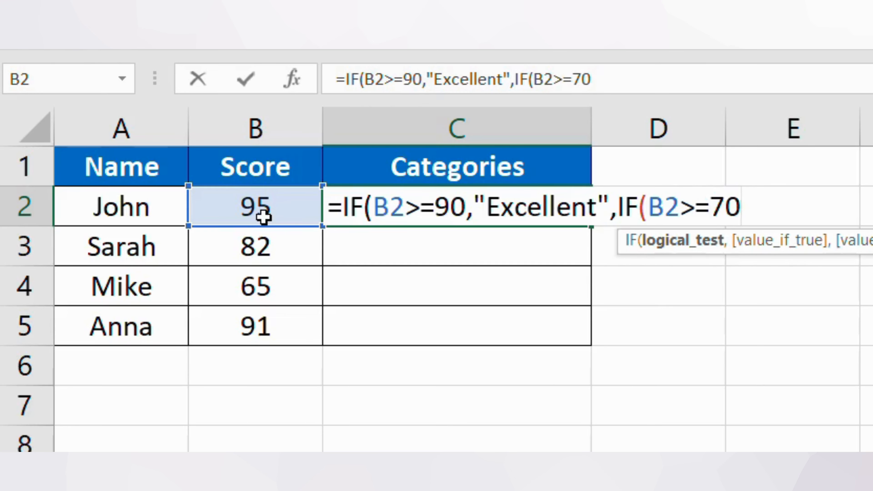
type(",\"")
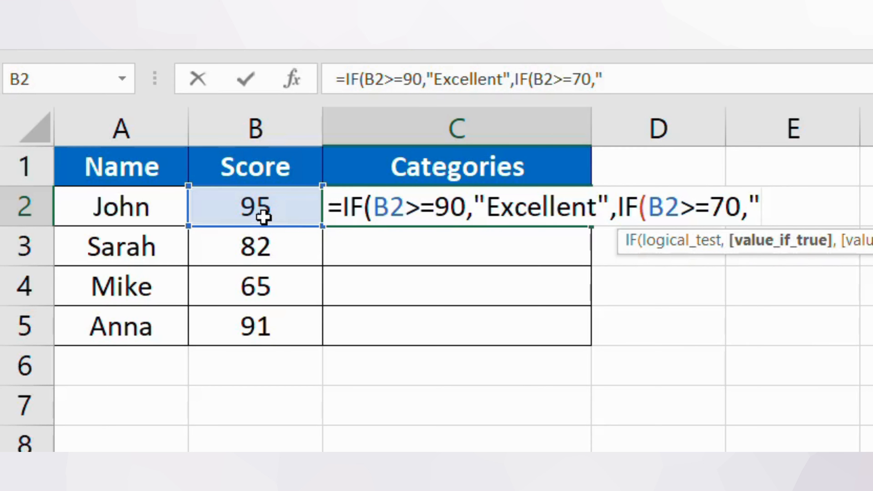
type("Pass")
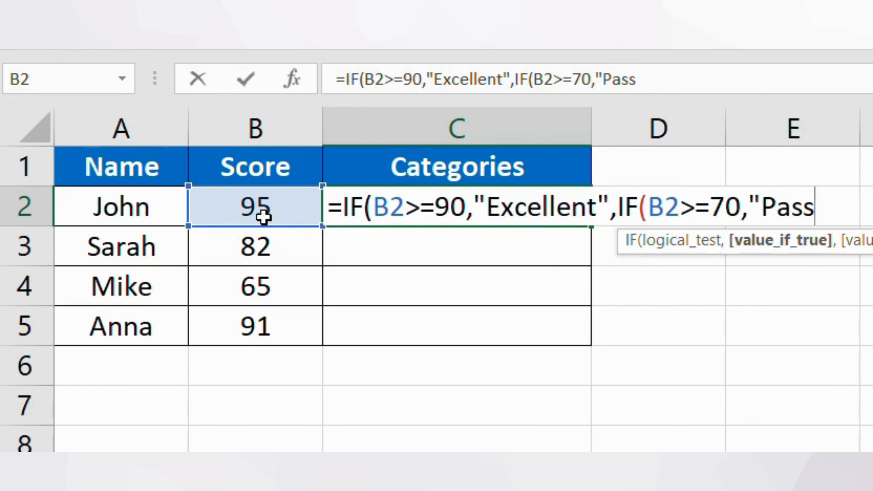
type("\",")
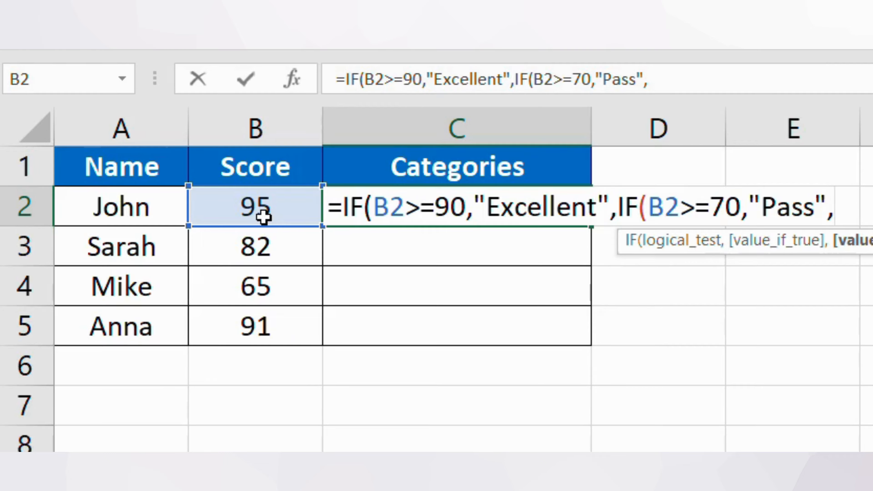
- Complete the nested formula in C2 with "Fail" as the final false value and fill it down to C5
type("\"")
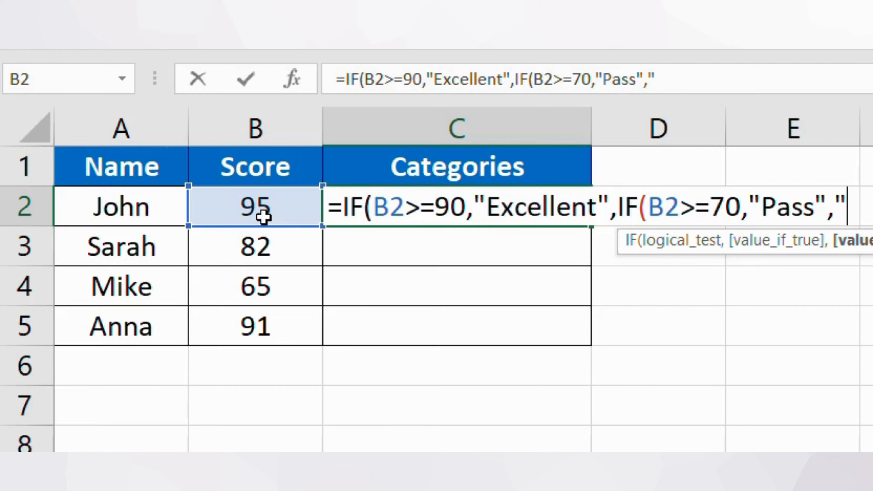
type("Fa")
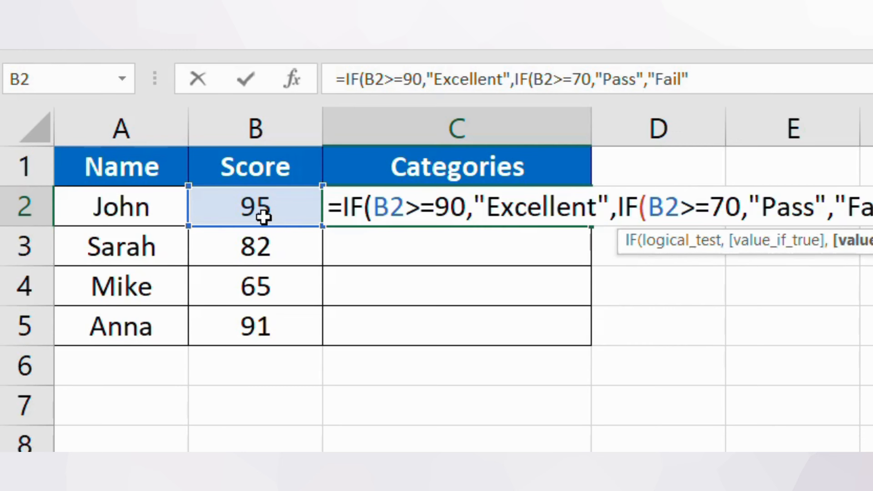
type("il\")")
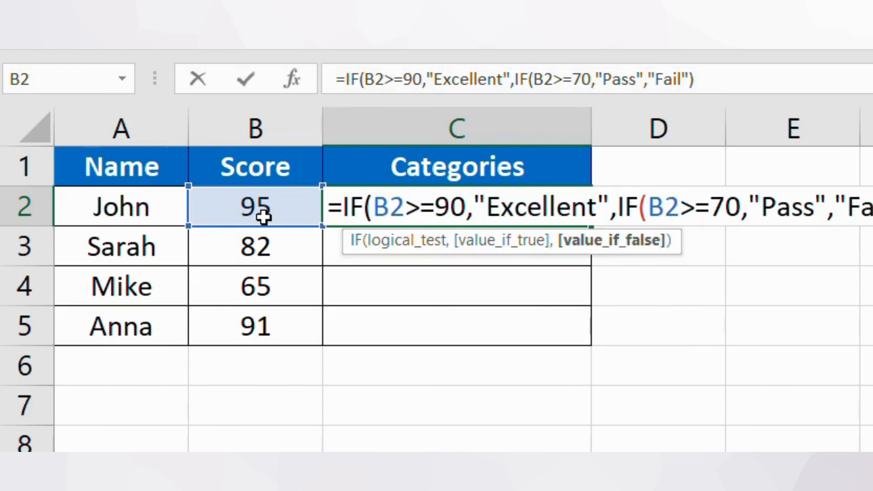
type(")")
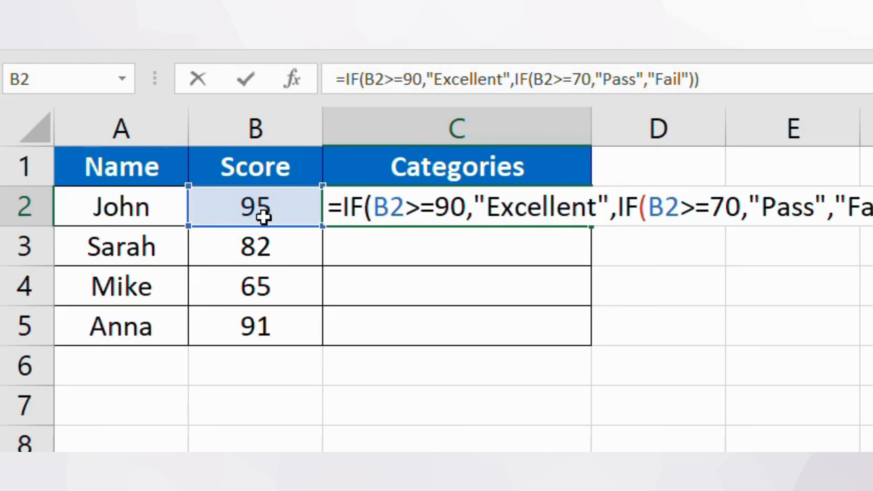
key("Return")
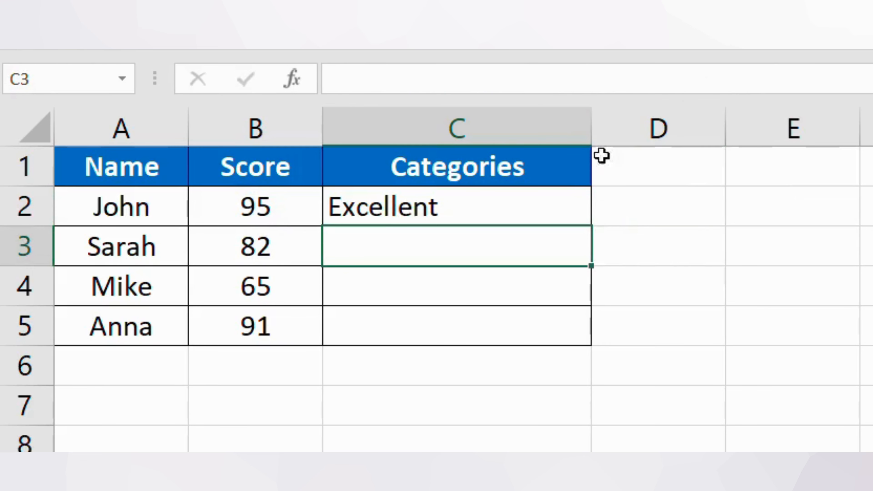
left_click(545, 205)
left_click_drag(591, 226, 576, 336)
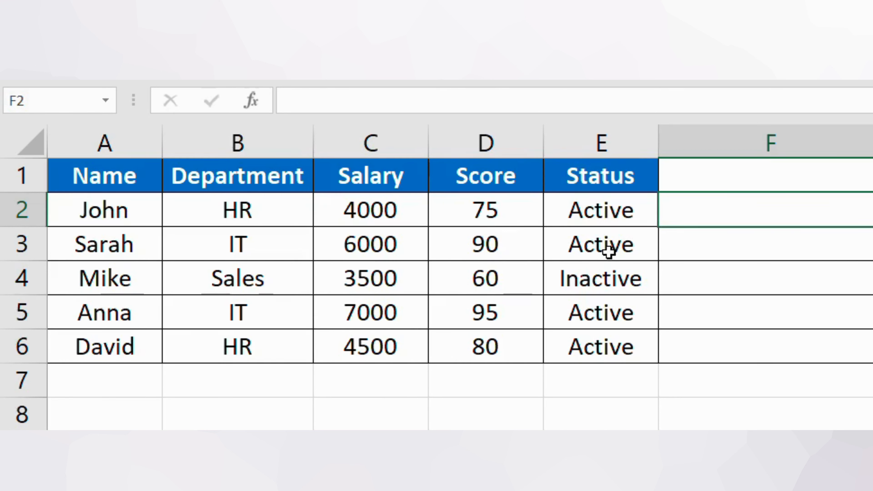
- Start an AND formula in F2 with the salary condition C2>5000 as its first argument
double_click(707, 209)
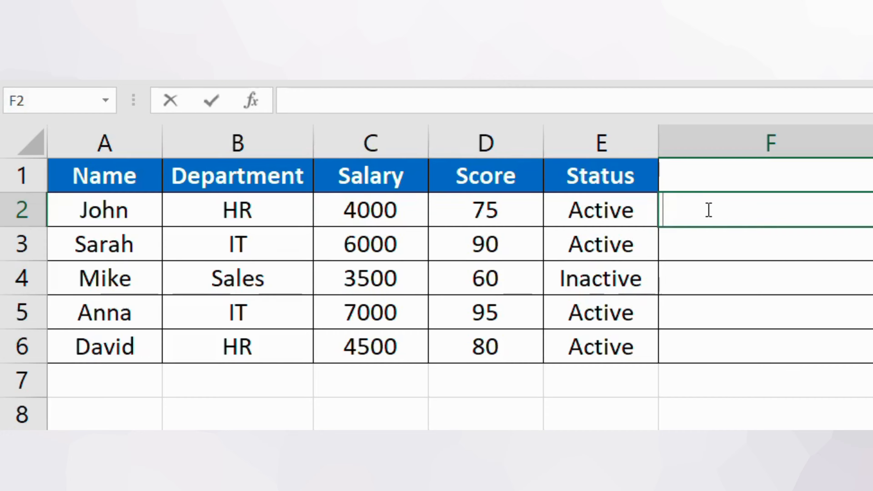
type("=a")
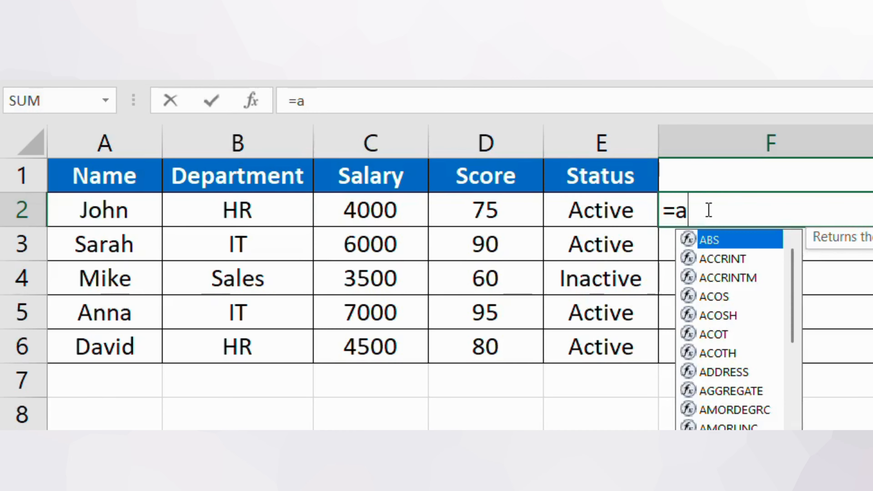
type("nd")
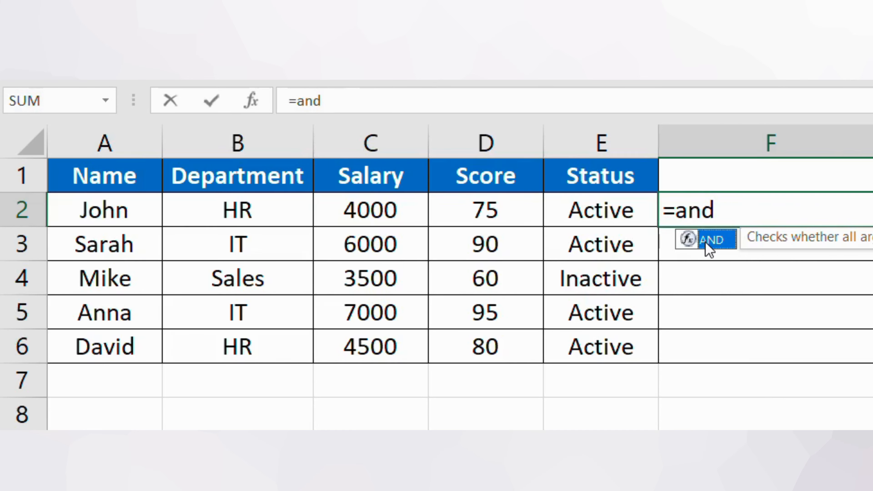
double_click(705, 243)
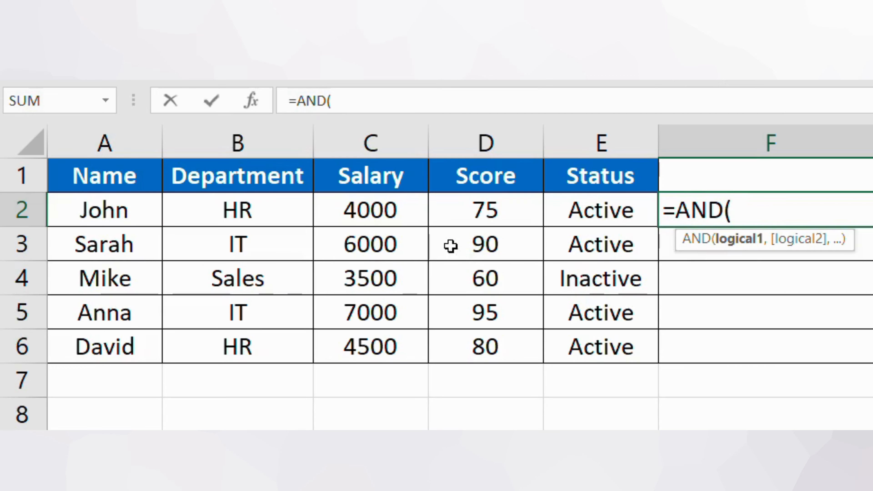
left_click(371, 212)
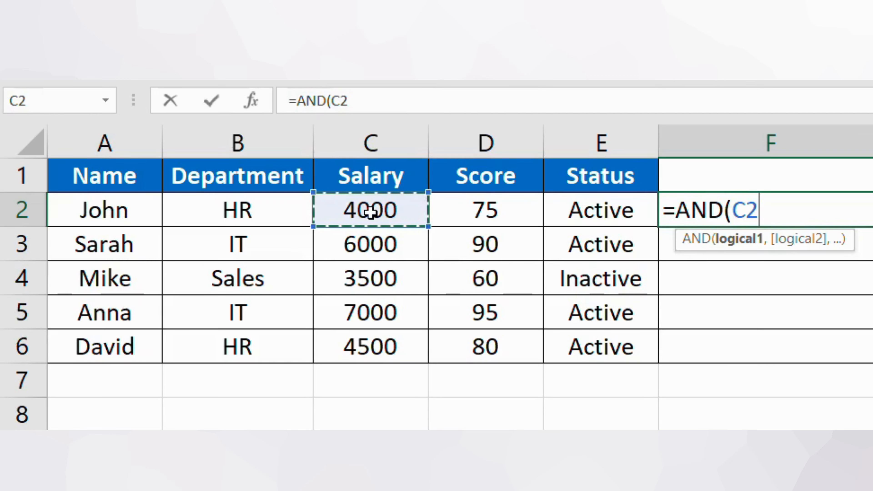
type(">")
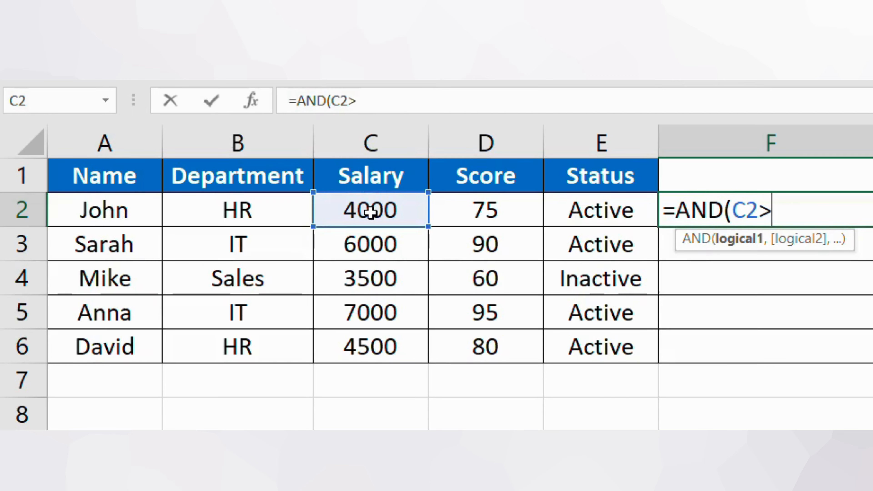
type("500")
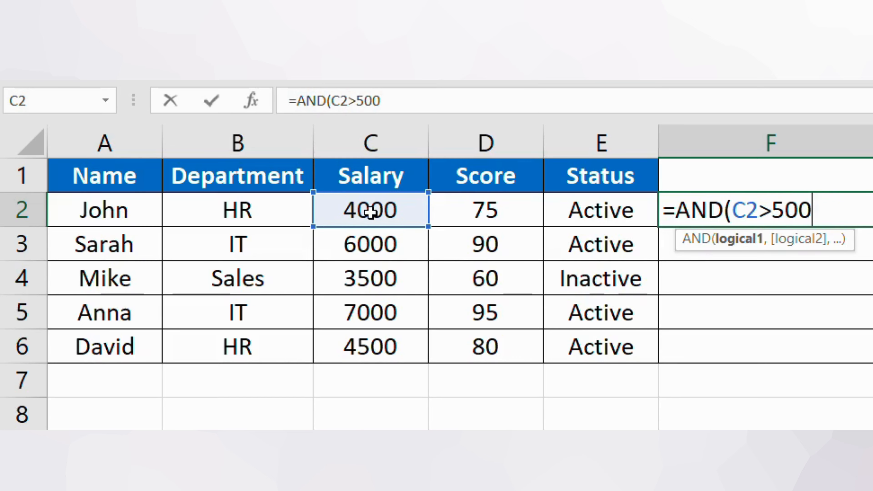
type("0,")
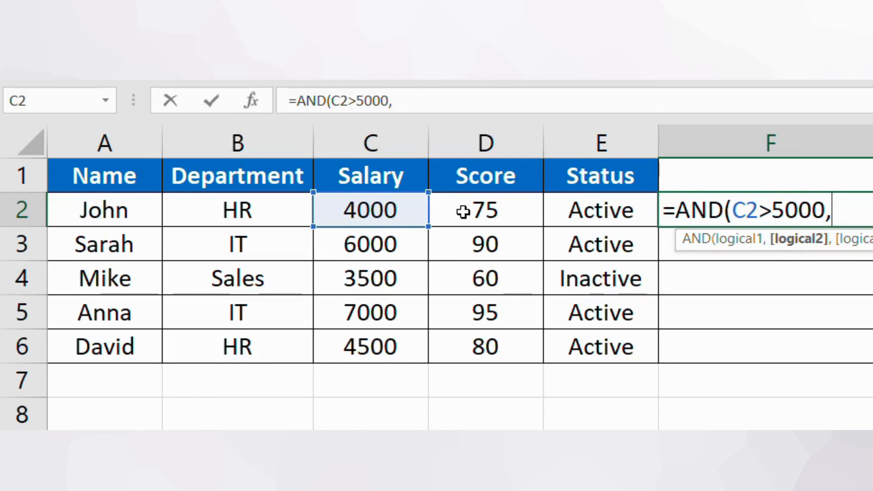
- Complete the AND formula in F2 with the score condition D2>80 and fill it down to F6
left_click(483, 214)
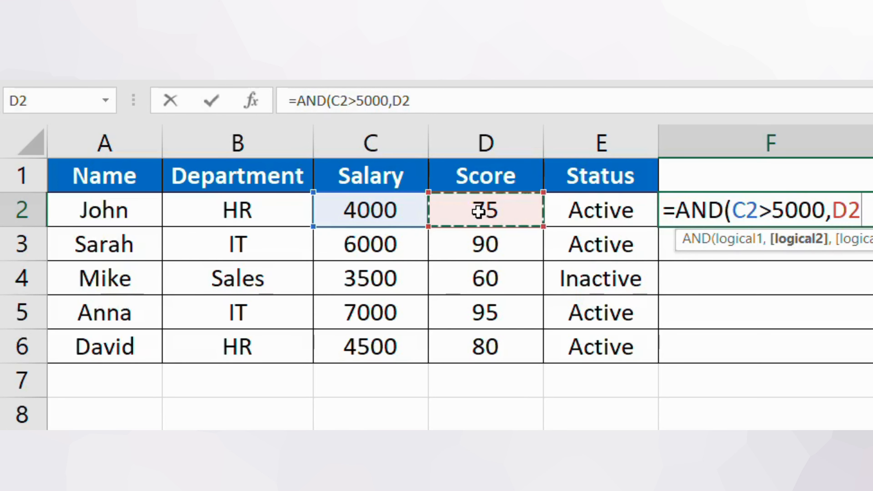
type(">")
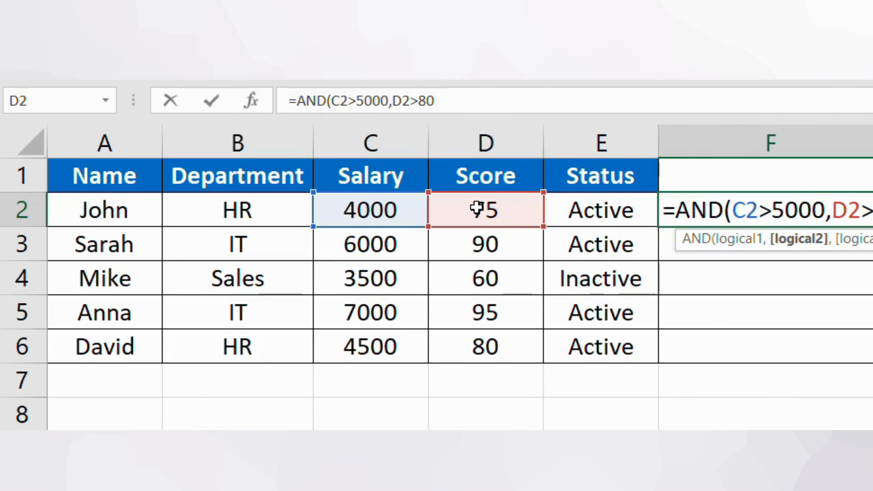
type("80")
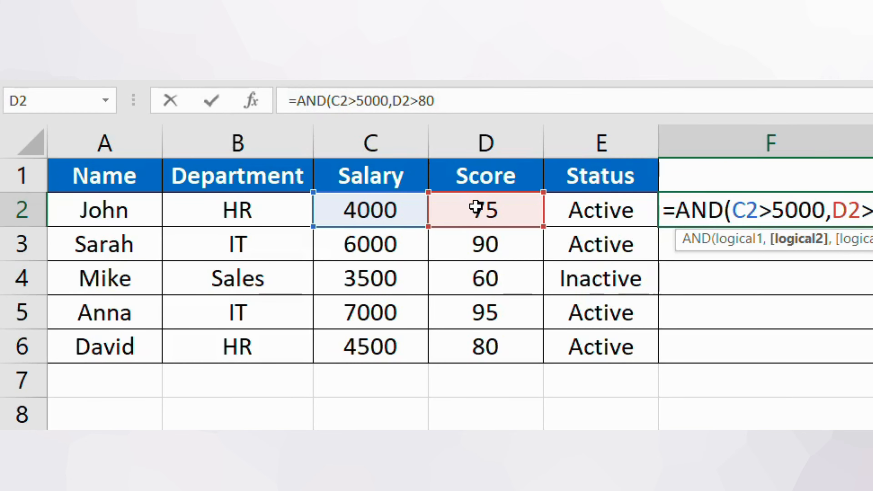
type(")")
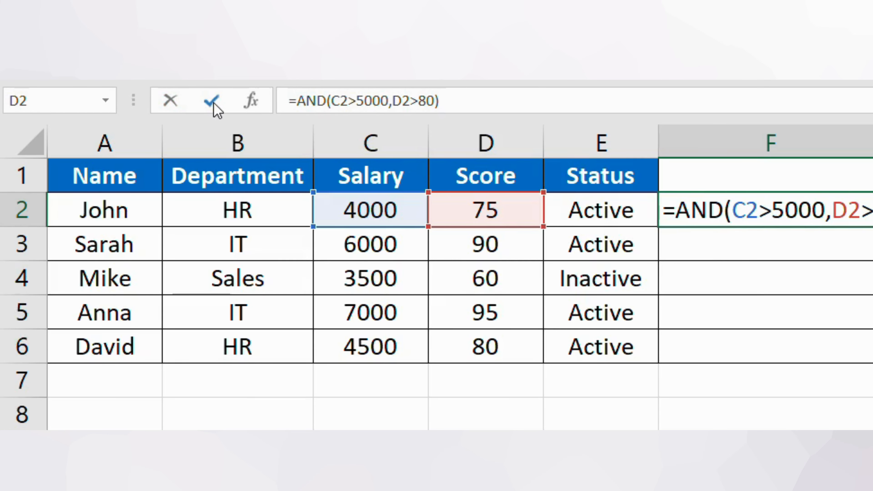
left_click(216, 110)
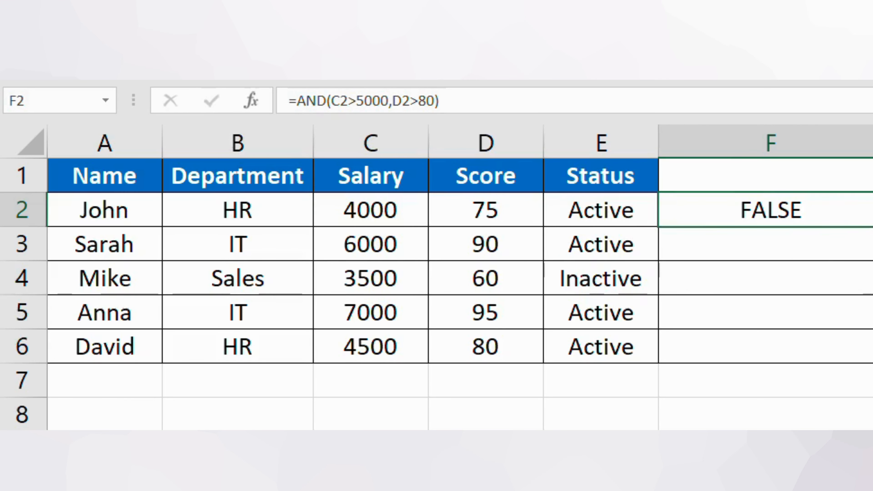
left_click_drag(867, 227, 863, 351)
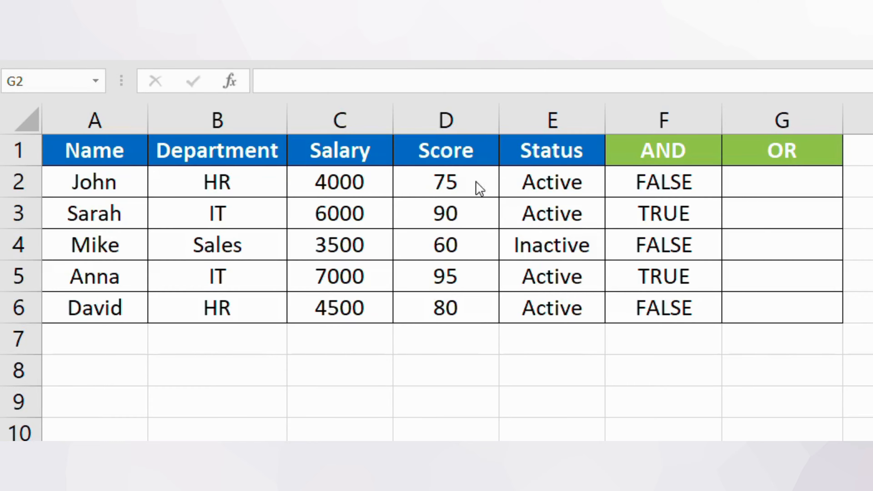
- Start an OR formula in G2 with the salary condition C2>5000 as its first argument
left_click(749, 182)
double_click(748, 184)
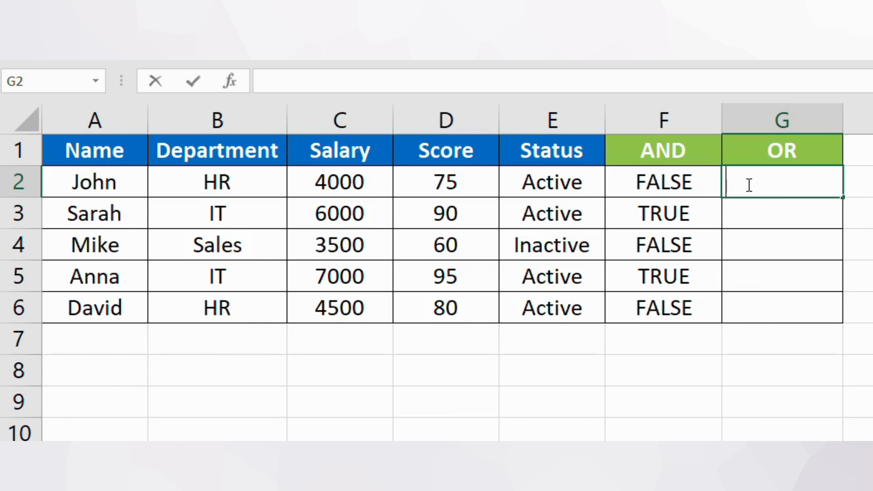
type("=or")
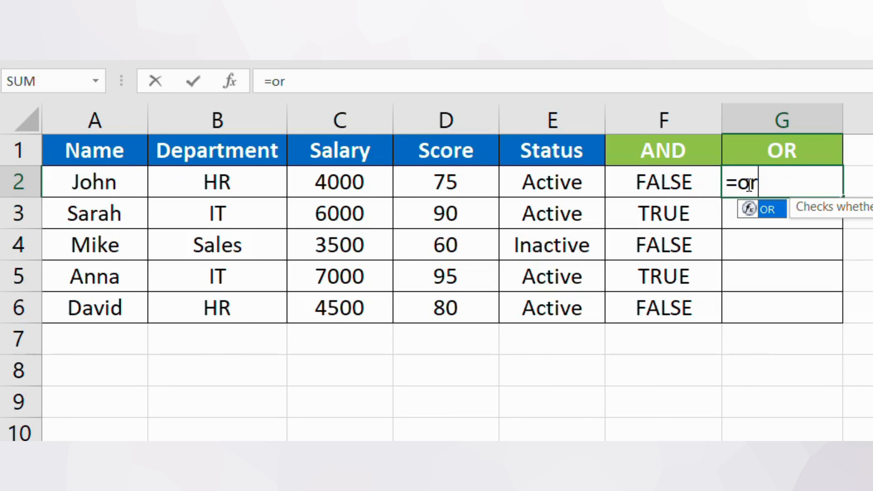
double_click(770, 210)
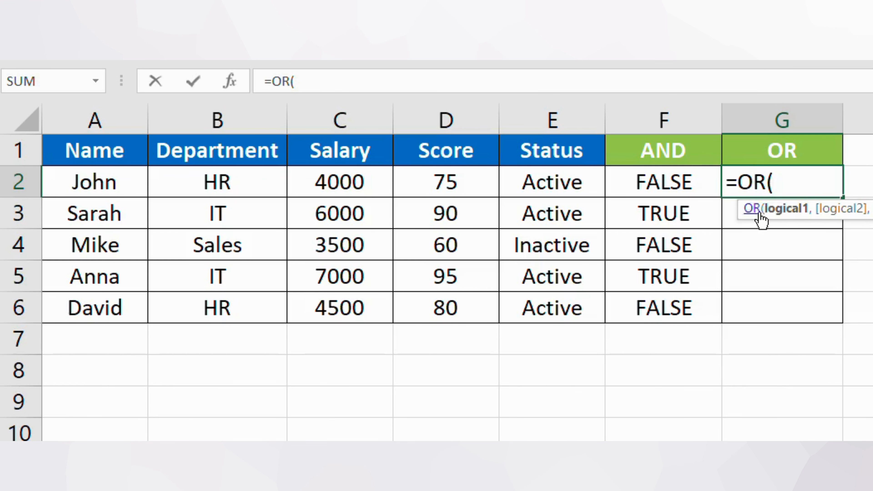
left_click(359, 183)
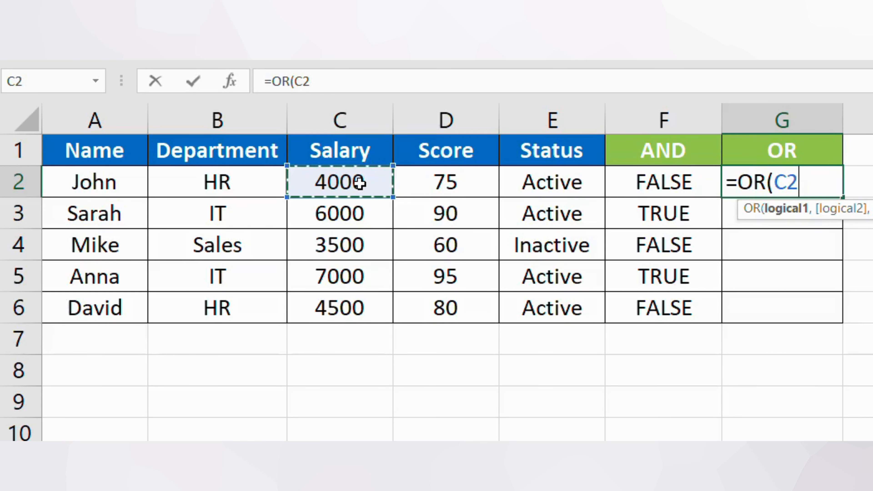
type(">")
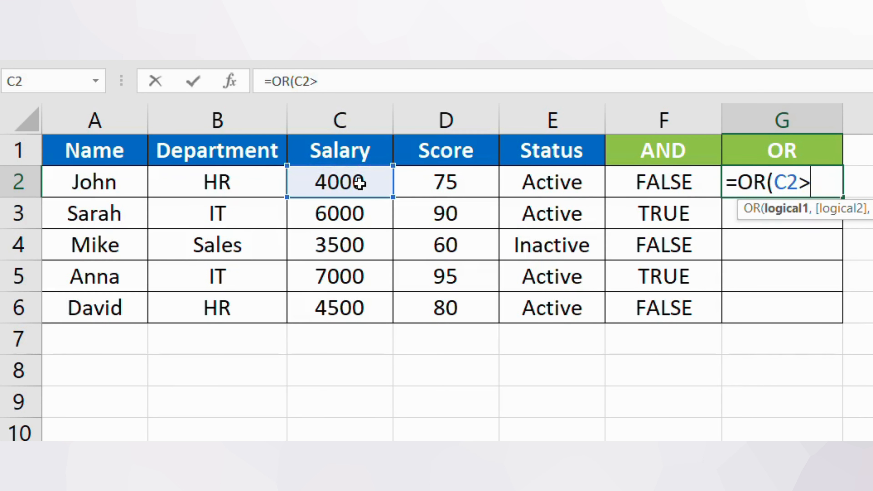
type("5000")
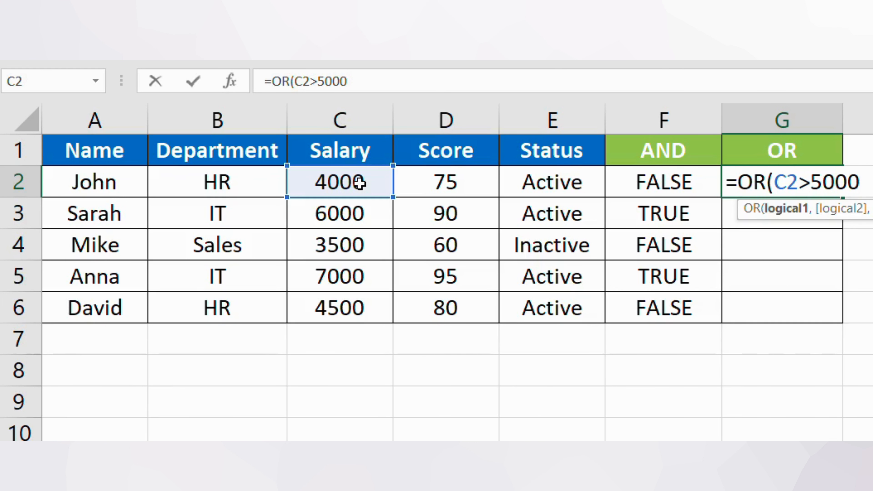
type(",")
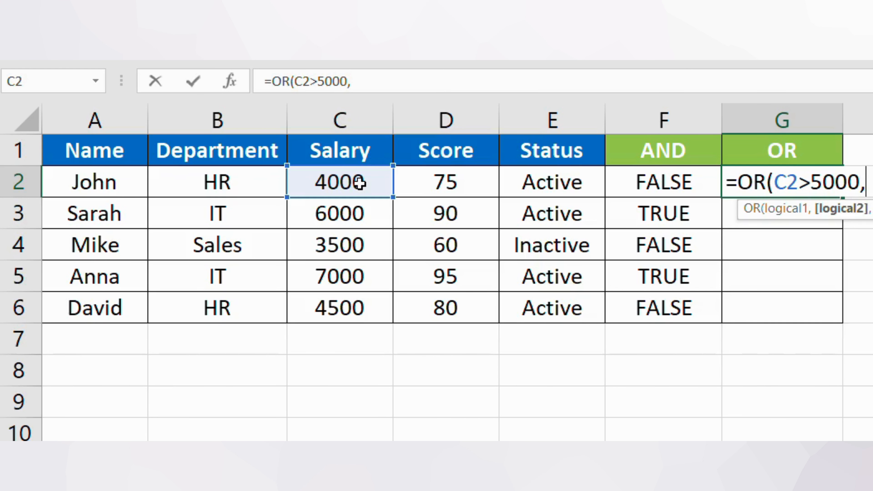
- Complete the OR formula in G2 with the score condition D2>60 and fill it down to G6
left_click(439, 182)
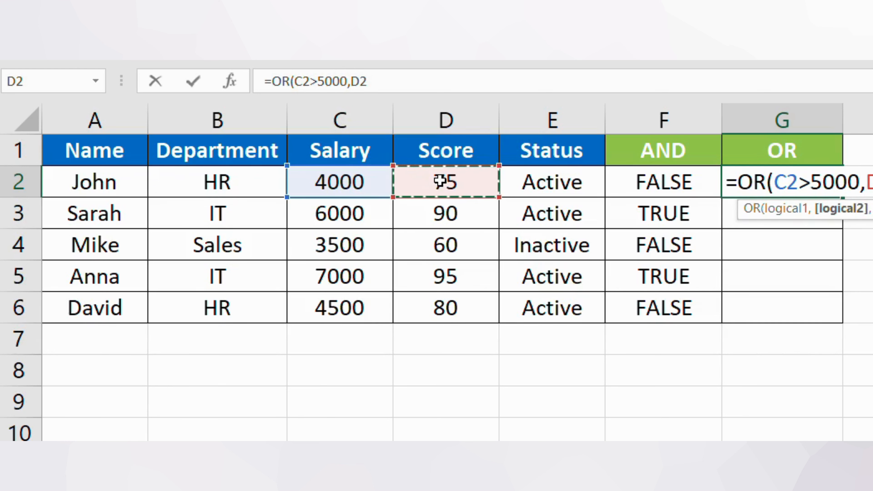
type(">60")
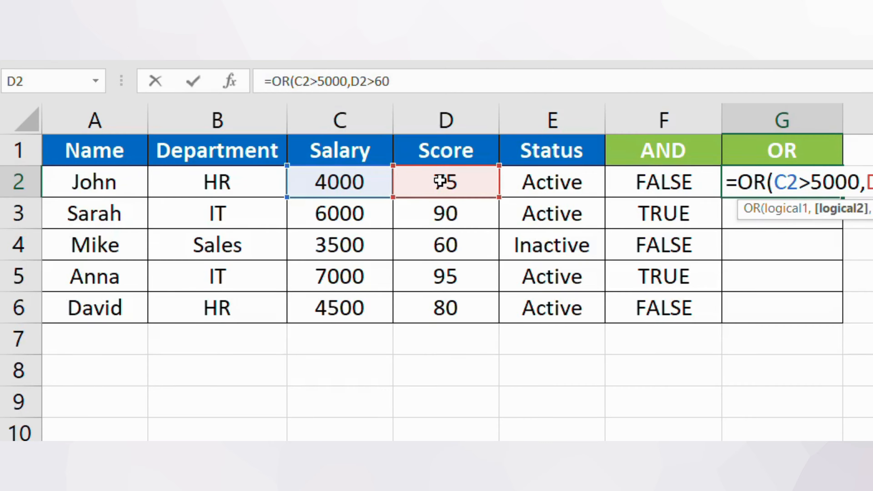
key("Return")
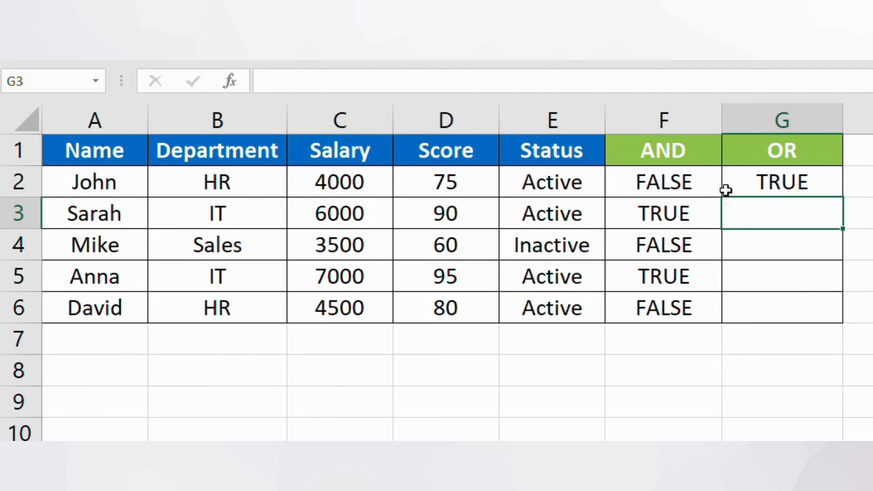
left_click(740, 179)
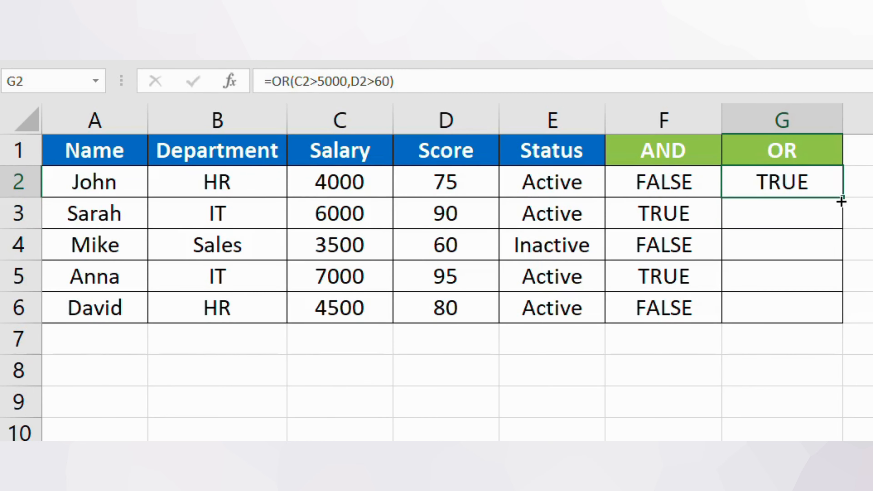
left_click_drag(840, 200, 828, 309)
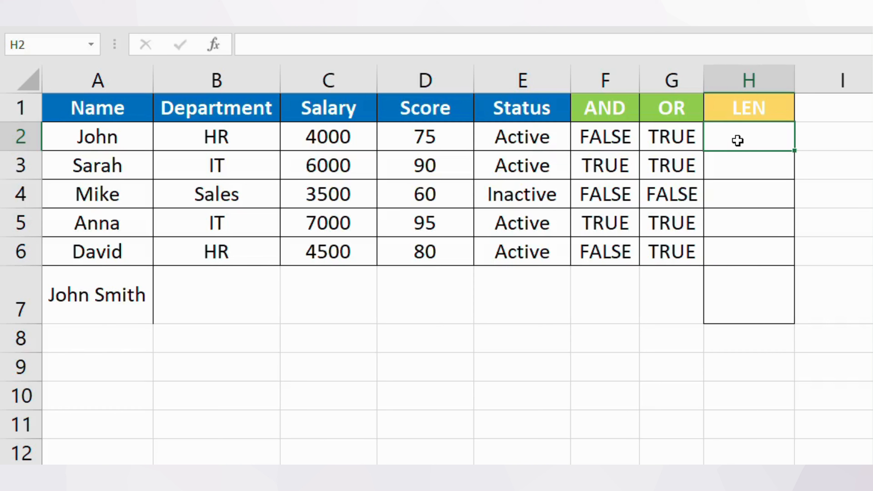
- Enter a LEN formula in H2 that counts the characters of the name in A2, and fill it down to H7
double_click(743, 140)
type("=len")
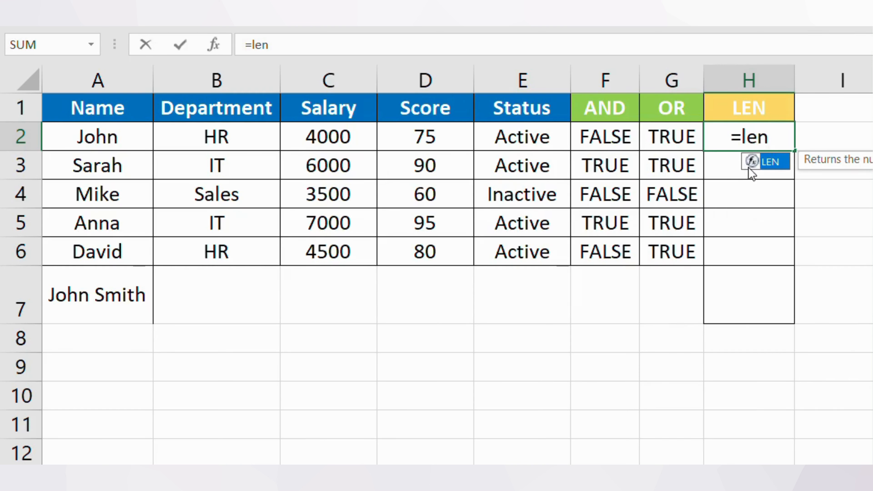
double_click(757, 165)
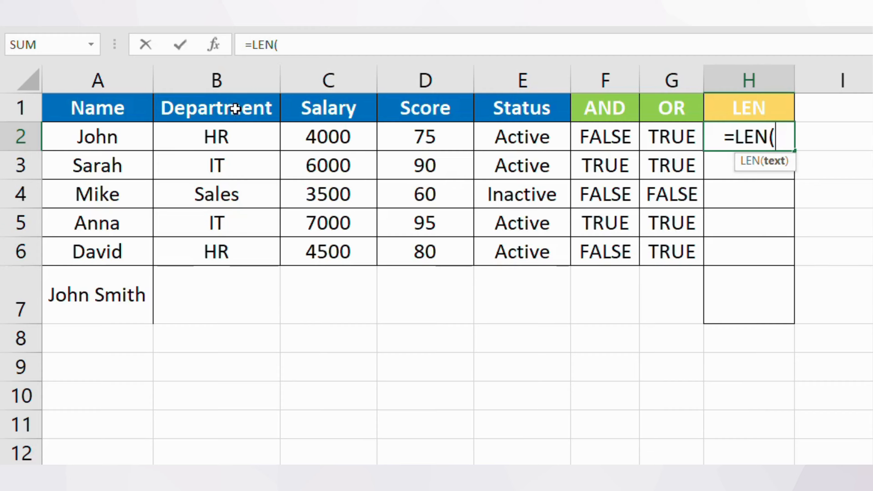
left_click(110, 136)
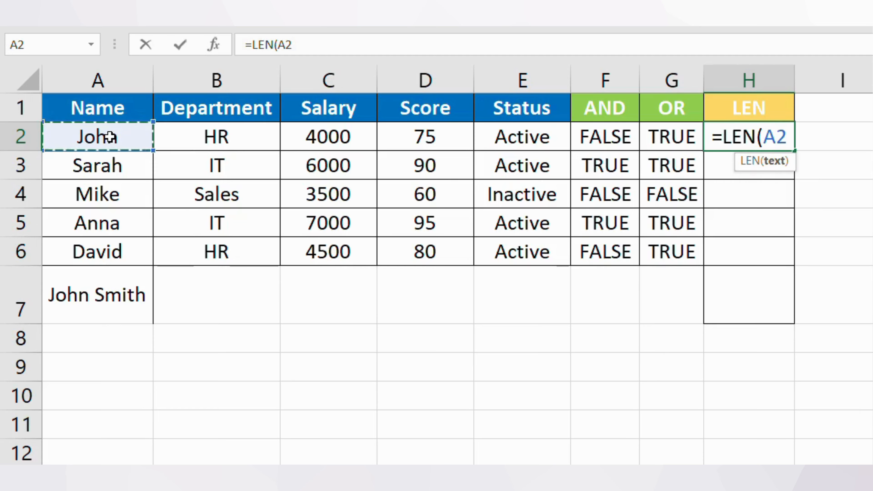
key("Return")
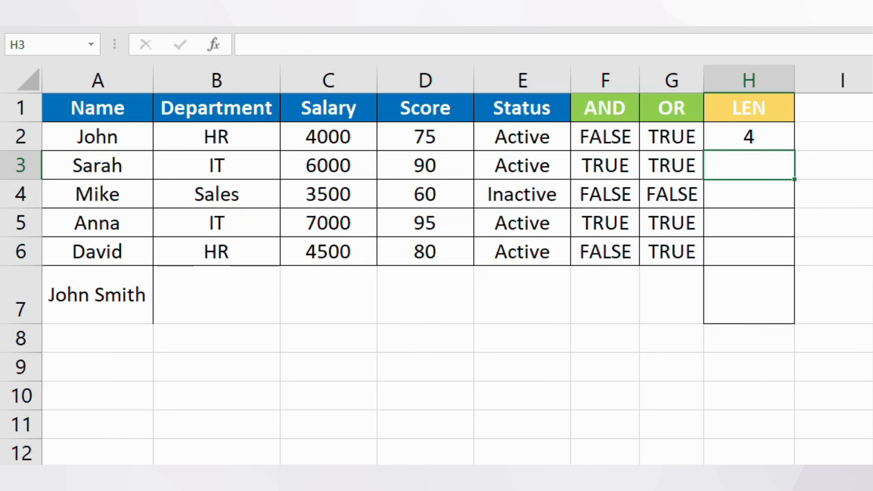
left_click(764, 140)
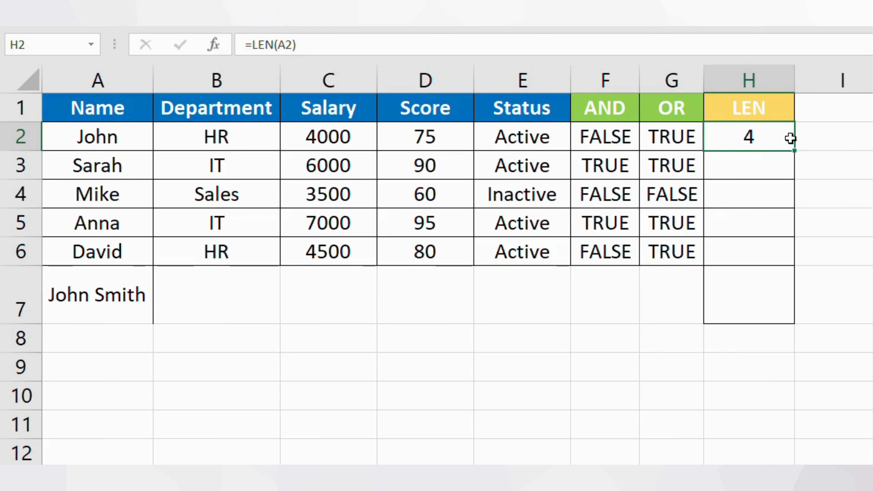
left_click_drag(796, 152, 778, 264)
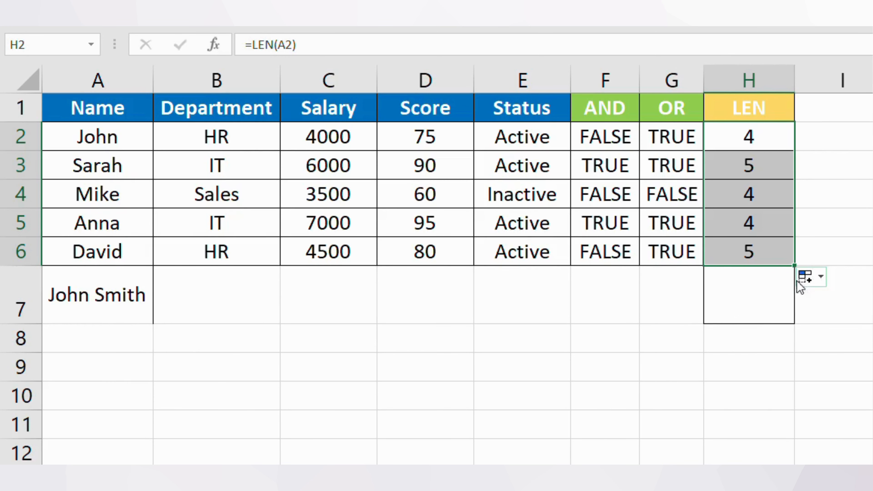
left_click_drag(793, 268, 781, 310)
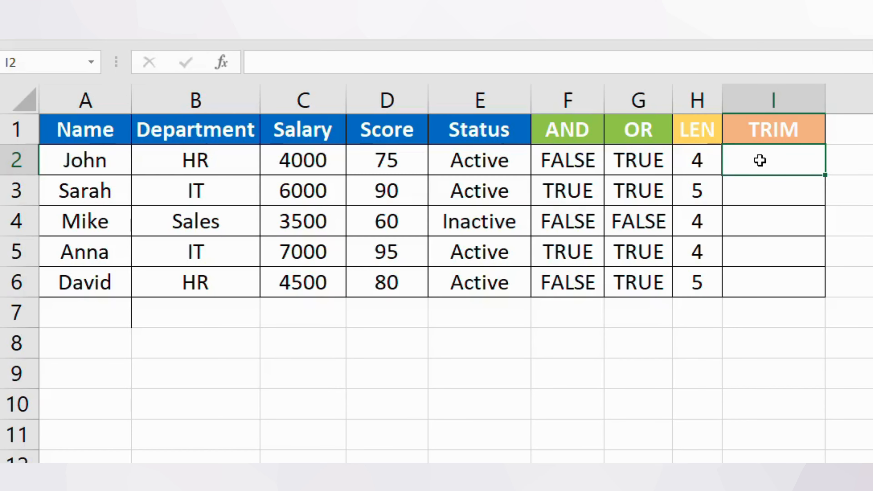
- Enter a TRIM formula in I2 that removes extra spaces from the name in A2, and fill it down to I6
double_click(759, 160)
type("=")
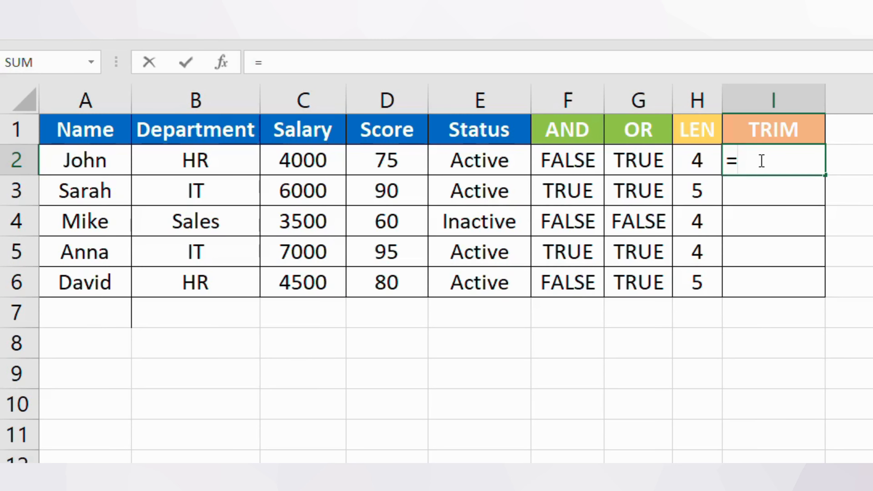
type("tr")
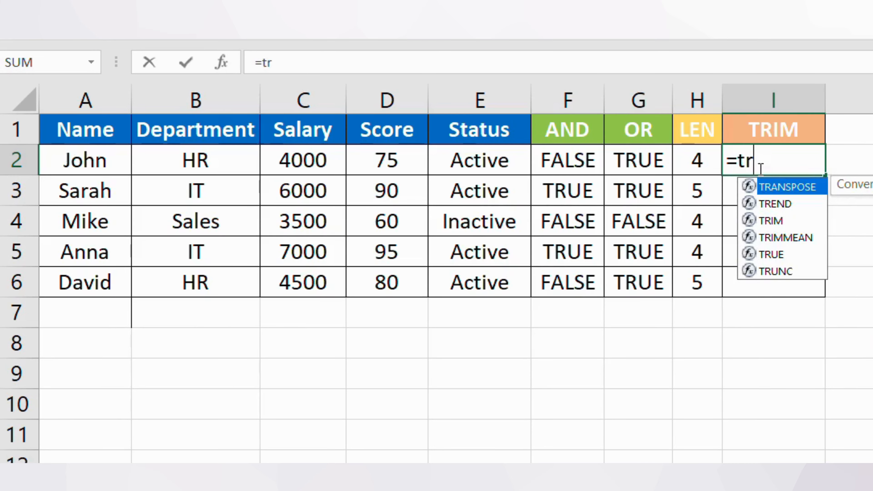
left_click(761, 221)
double_click(761, 221)
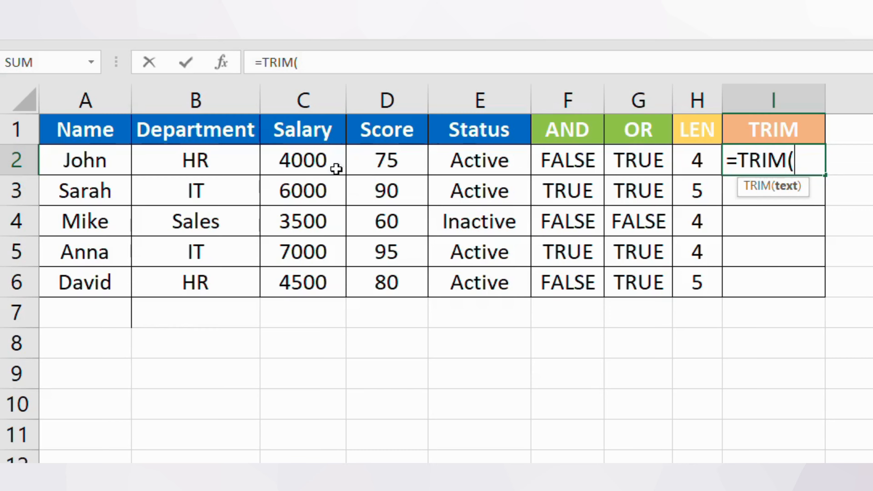
left_click(72, 159)
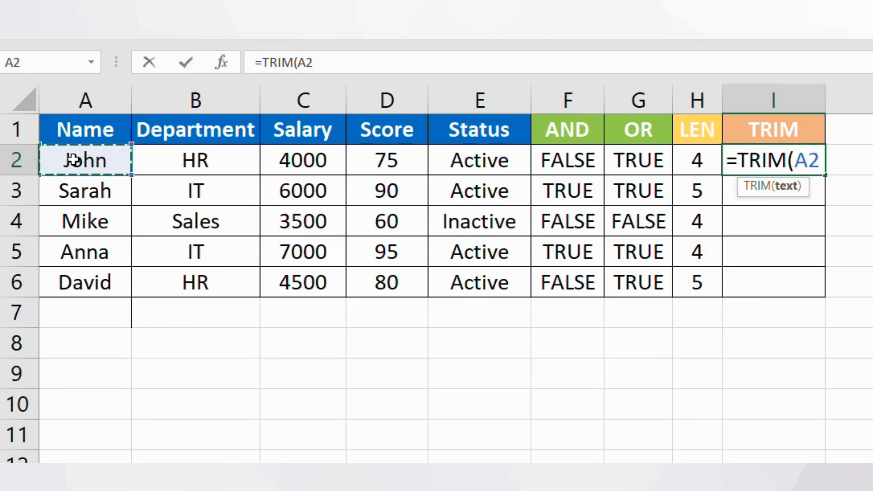
key("Return")
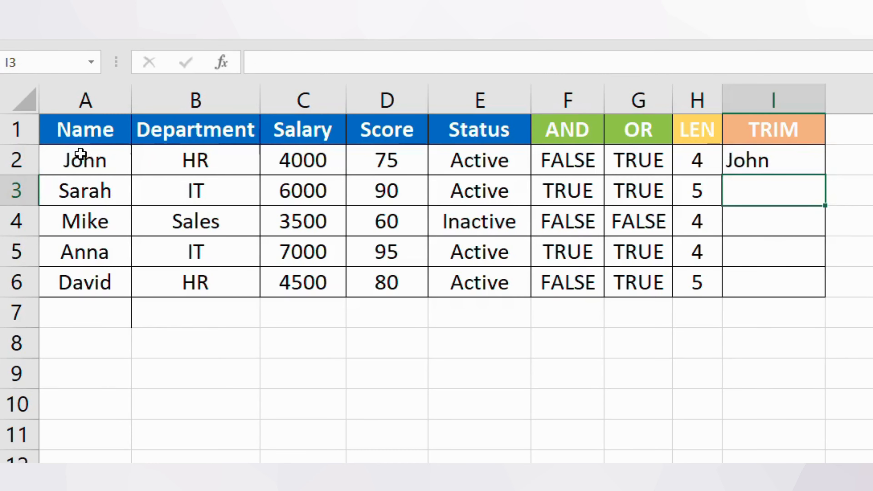
left_click(758, 165)
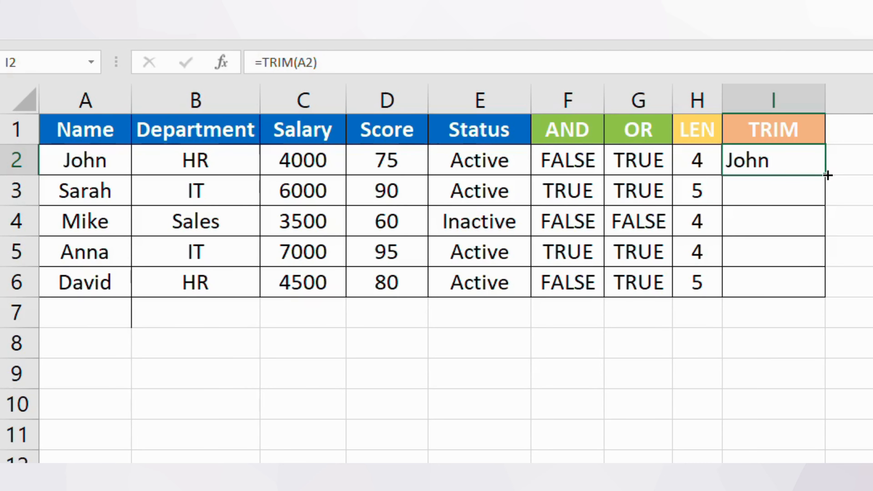
left_click_drag(826, 175, 807, 289)
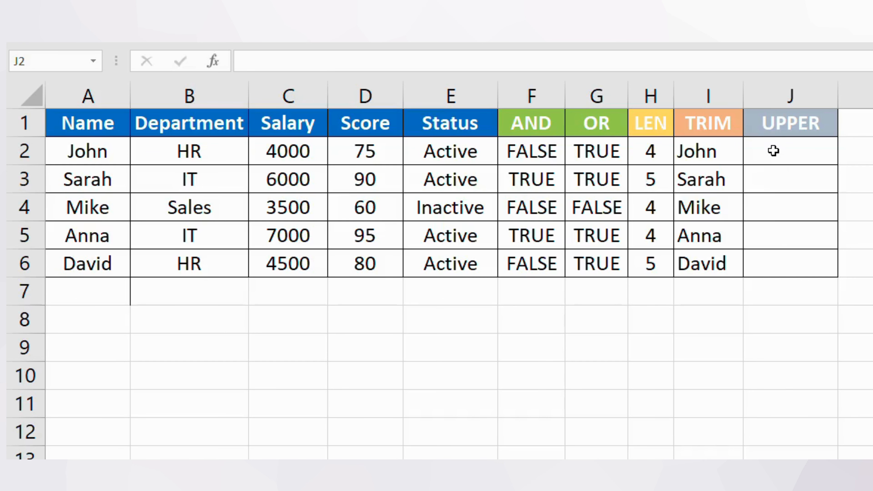
- Enter an UPPER formula in J2 that converts the name in A2 to capitals, and fill it down to J6
left_click(774, 151)
double_click(774, 151)
type("=")
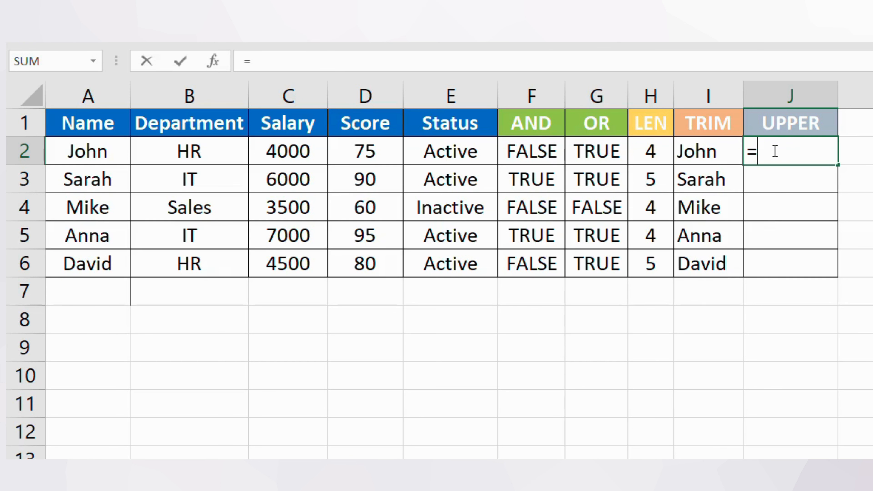
type("up")
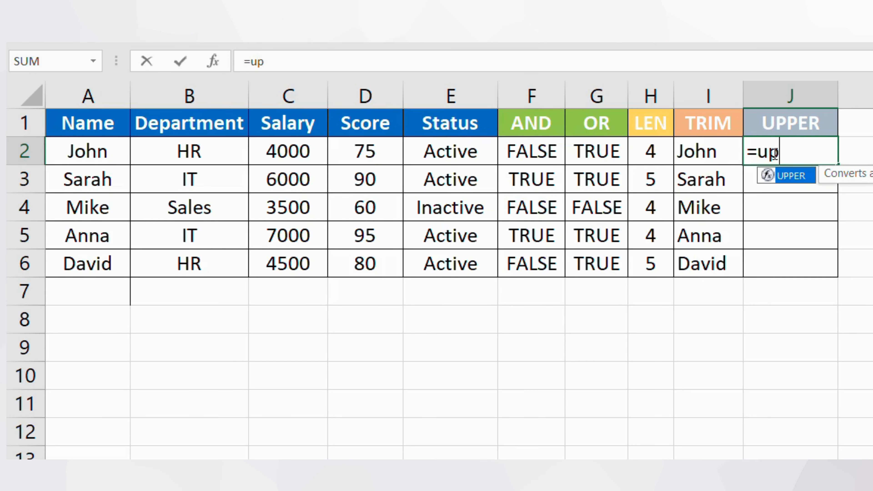
double_click(782, 176)
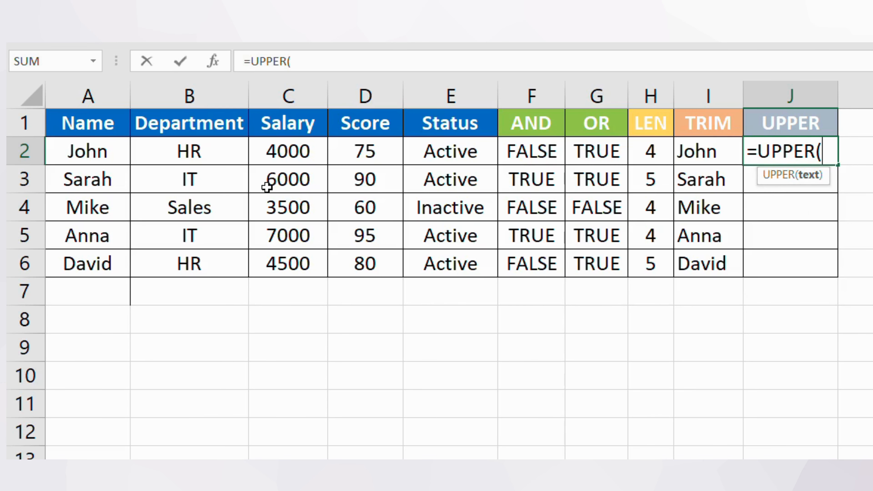
left_click(88, 150)
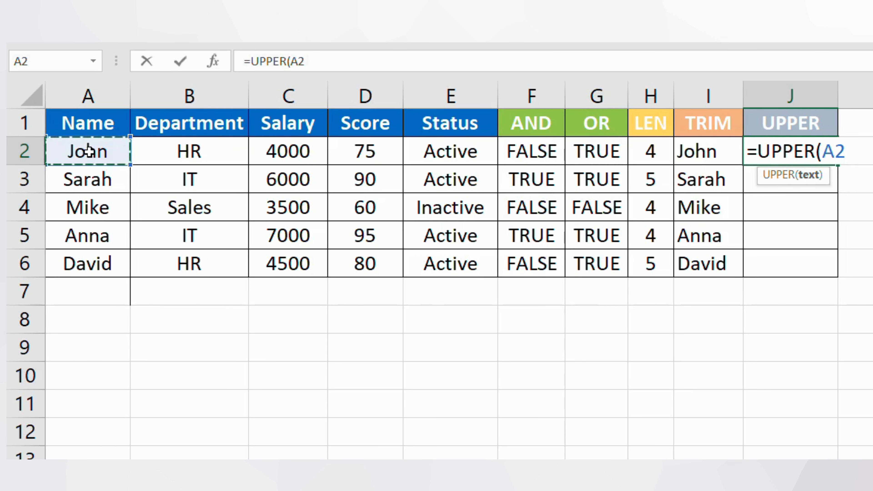
key("Return")
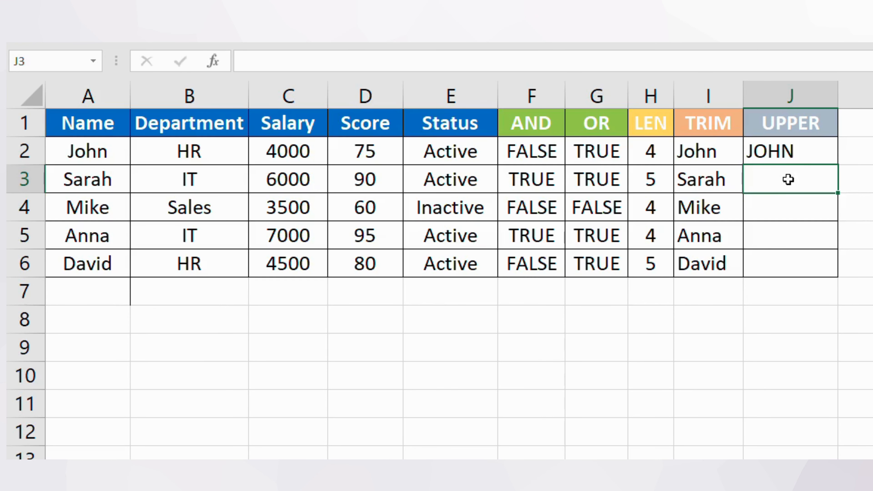
left_click(803, 152)
left_click_drag(837, 171, 832, 270)
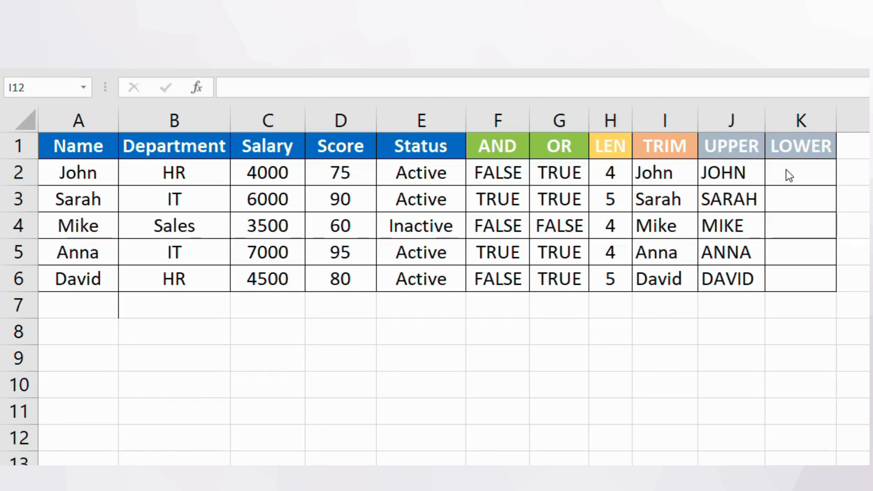
- Enter a LOWER formula in K2 that converts the name in A2 to lowercase
left_click(788, 173)
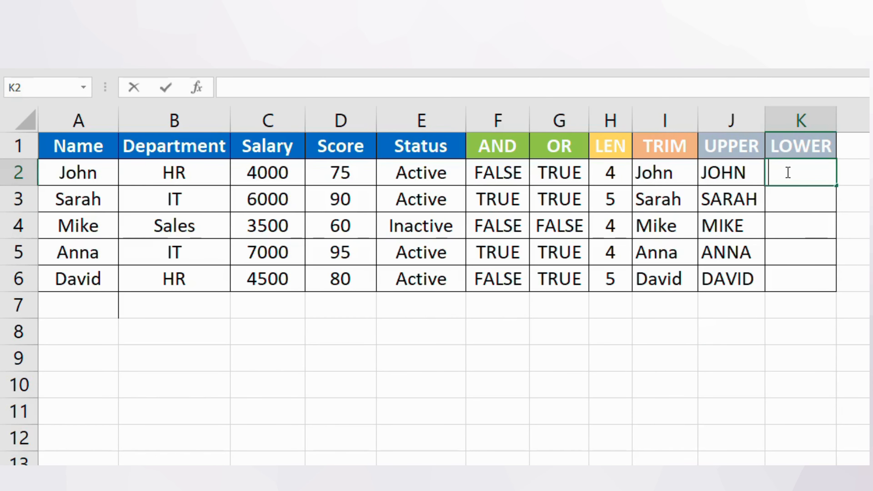
type("=lo")
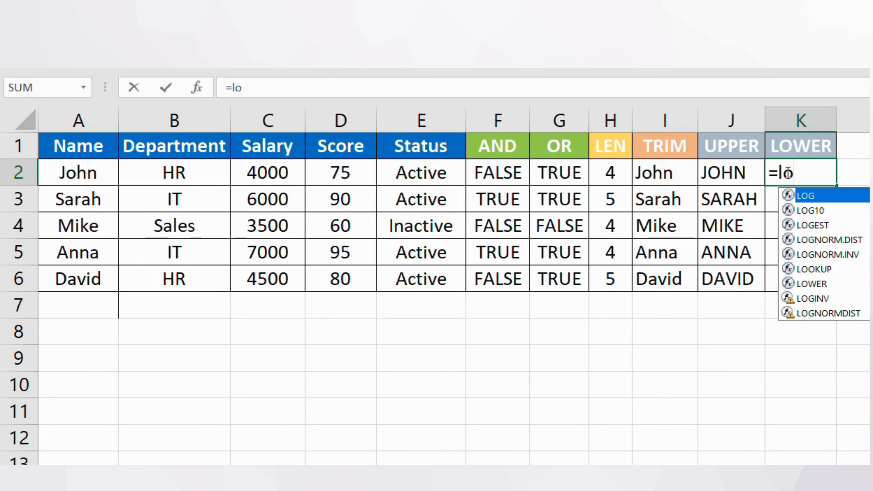
type("w")
double_click(799, 199)
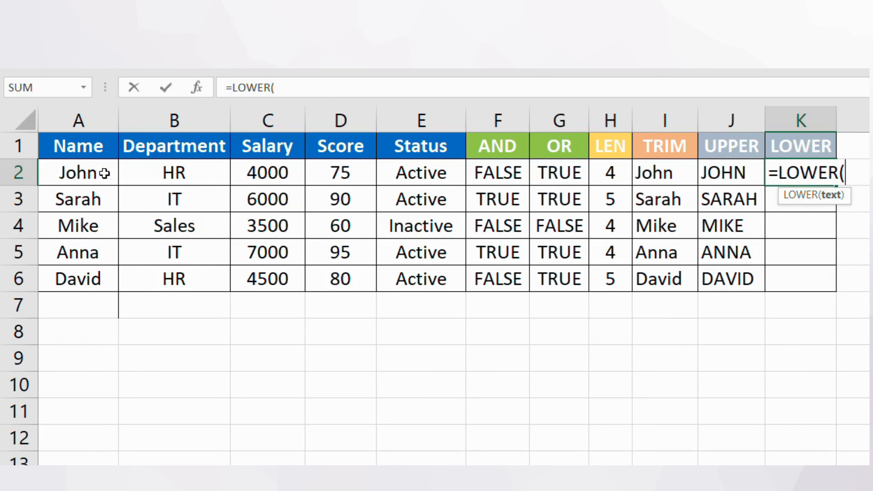
left_click(82, 171)
key("Return")
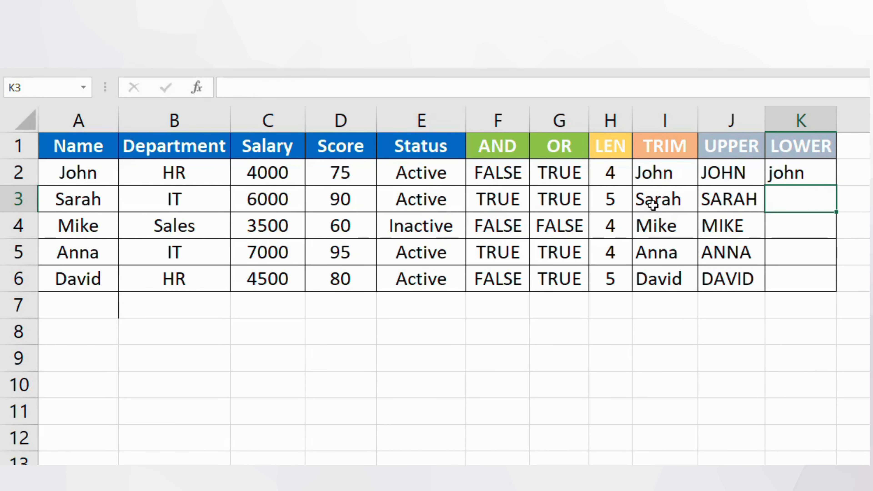